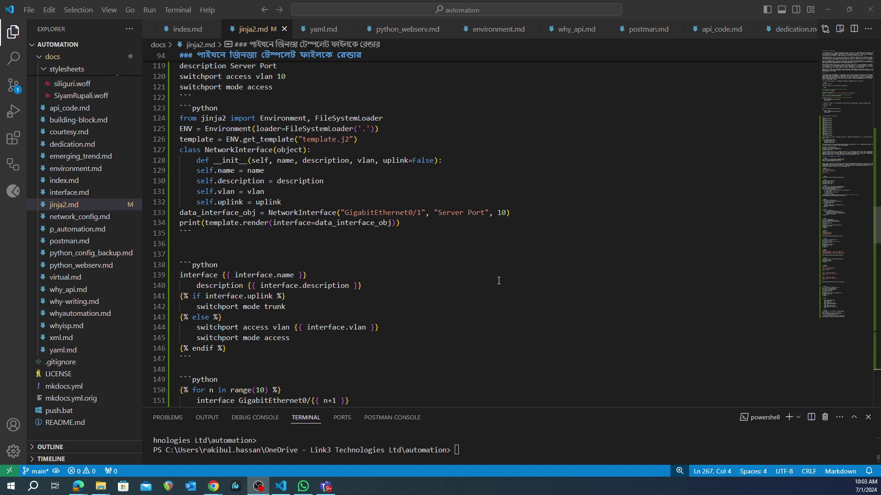
scroll(499, 281, "up", 5)
scroll(498, 281, "up", 5)
scroll(499, 281, "up", 5)
scroll(499, 282, "up", 3)
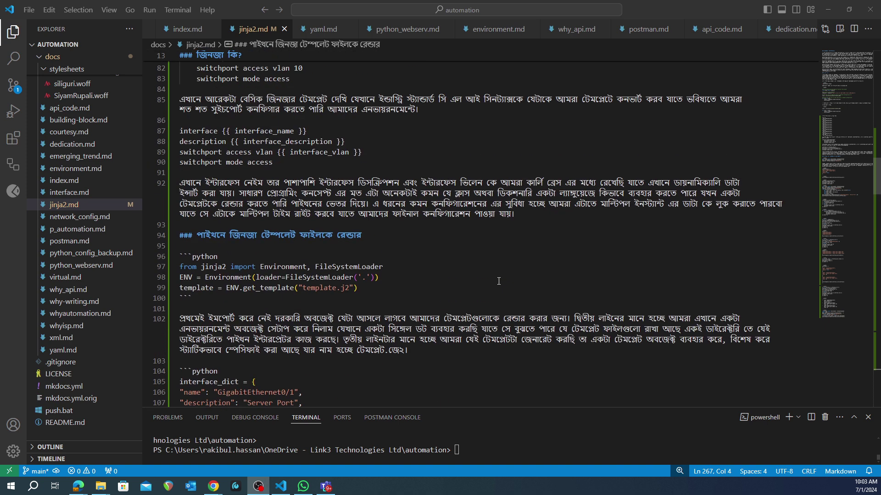
scroll(498, 281, "up", 5)
scroll(498, 280, "up", 5)
scroll(498, 281, "up", 5)
scroll(499, 280, "up", 4)
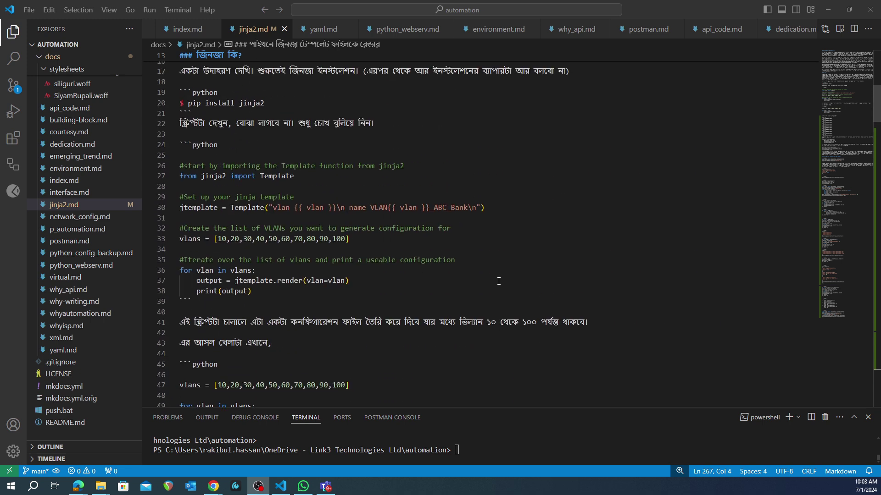
scroll(498, 280, "up", 4)
scroll(498, 281, "up", 4)
scroll(498, 281, "down", 5)
scroll(498, 280, "down", 5)
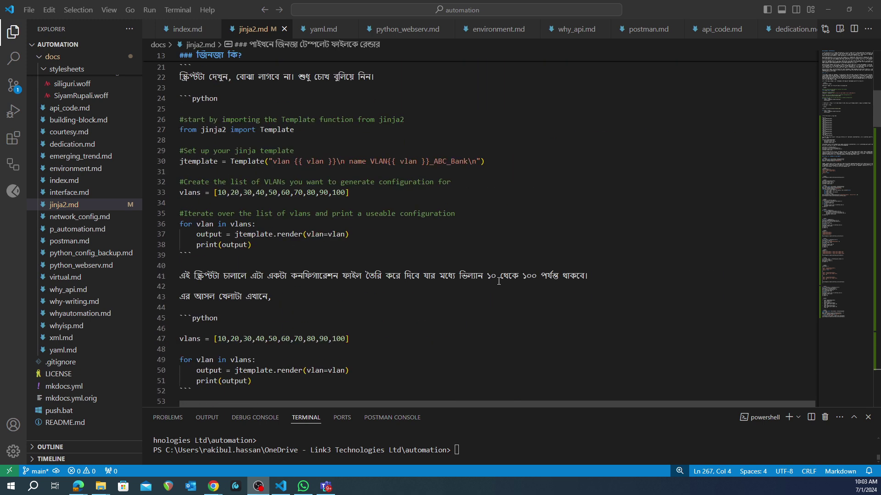
scroll(499, 280, "down", 5)
scroll(498, 281, "down", 5)
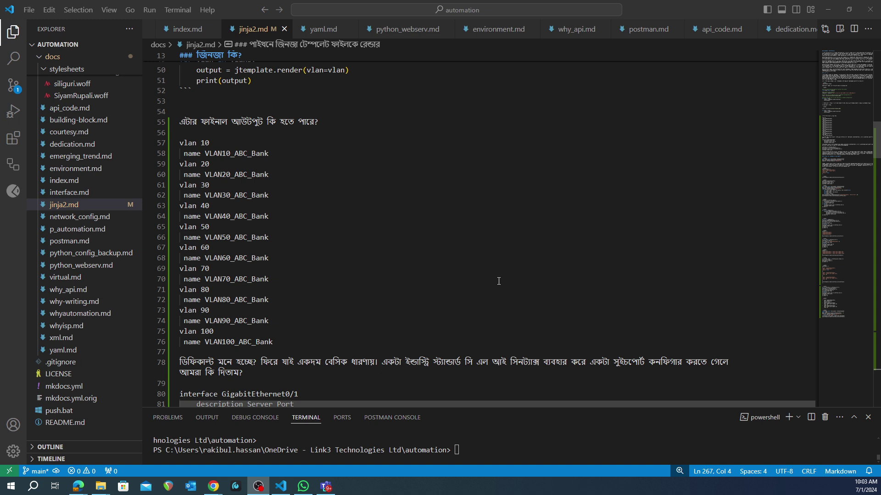
scroll(498, 281, "down", 5)
scroll(498, 281, "down", 5)
scroll(498, 282, "down", 4)
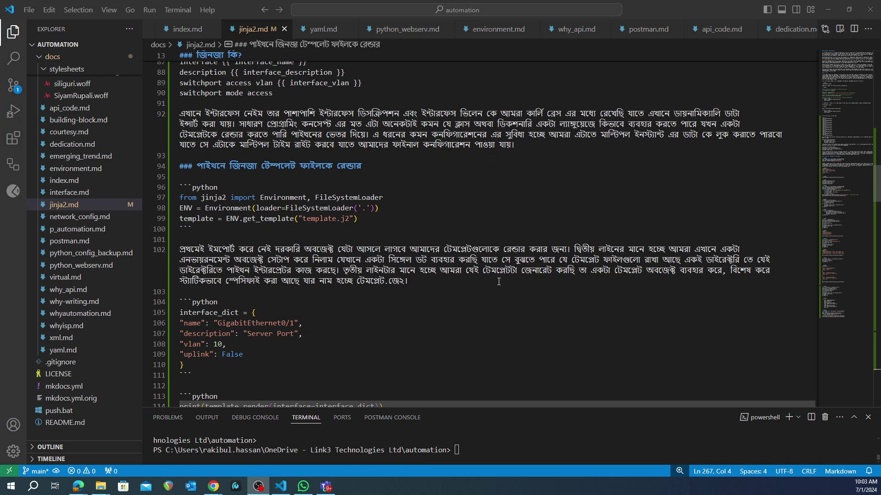
mouse_move(79, 314)
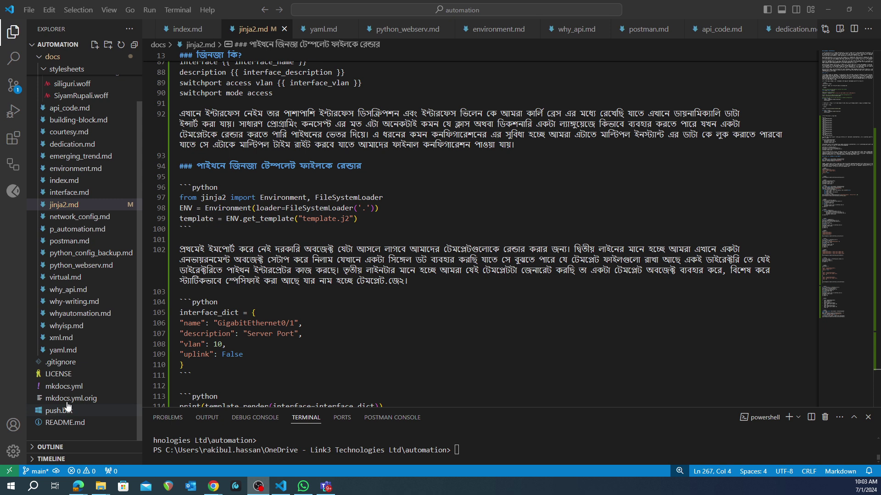
Open mkdocs.yml from the Explorer to view the book's Bengali chapter nav list
left_click(63, 386)
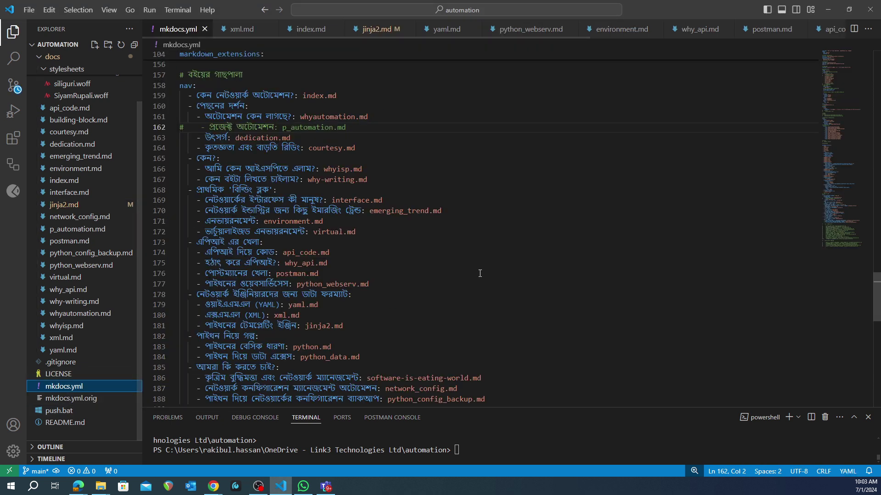
scroll(501, 267, "down", 2)
scroll(502, 266, "up", 8)
scroll(502, 266, "up", 5)
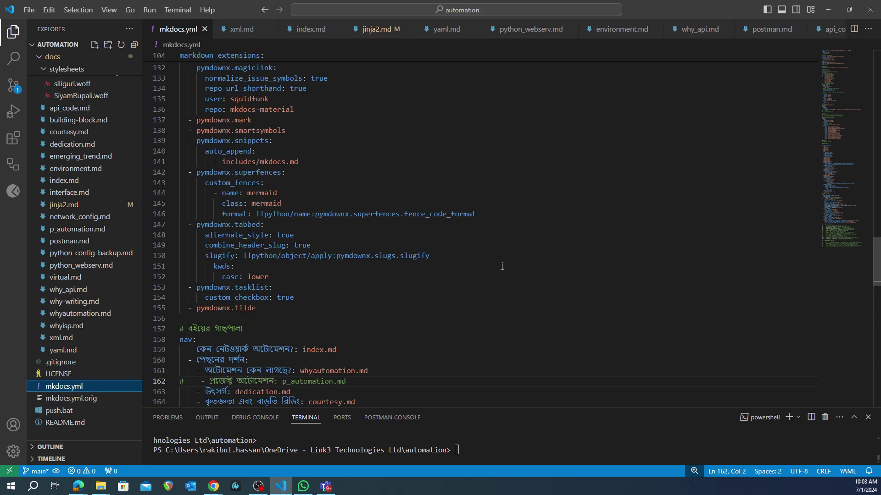
scroll(502, 266, "down", 6)
scroll(502, 266, "down", 1)
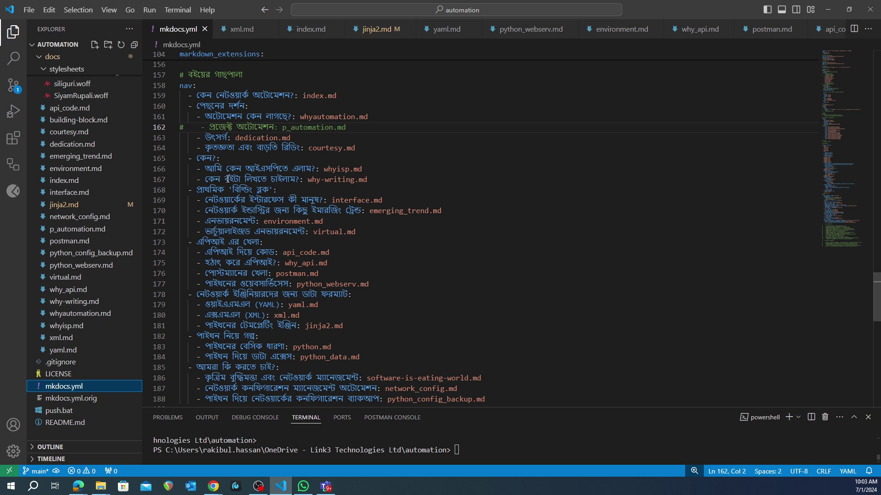
scroll(321, 161, "down", 2)
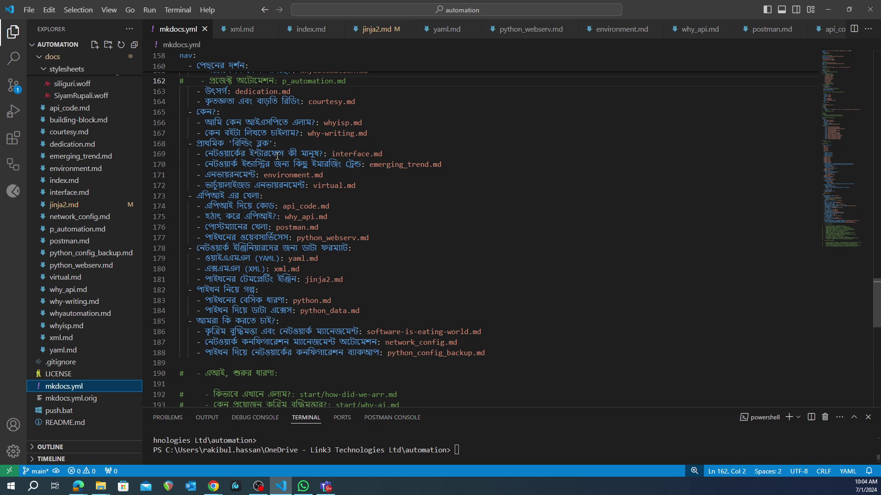
scroll(251, 164, "down", 1)
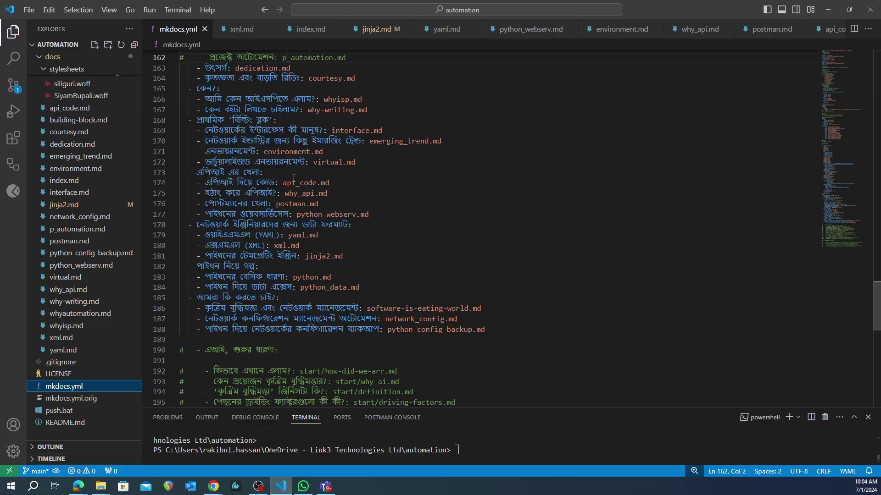
scroll(293, 179, "down", 2)
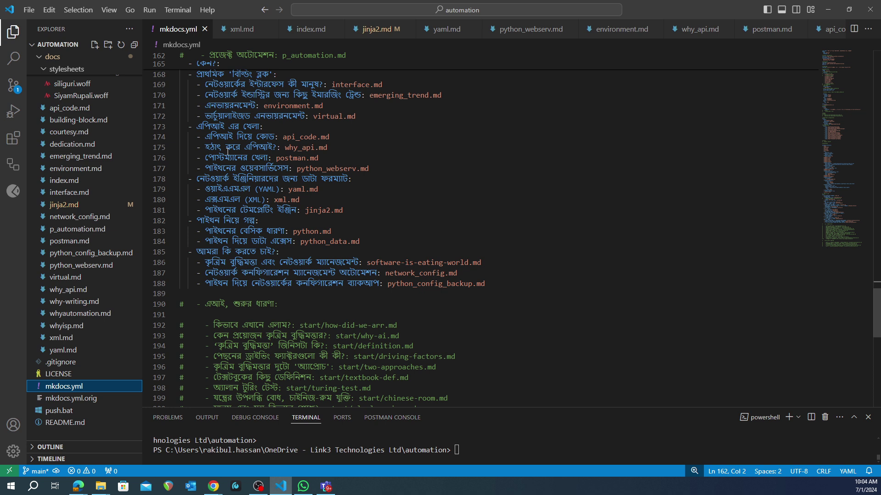
scroll(328, 189, "down", 1)
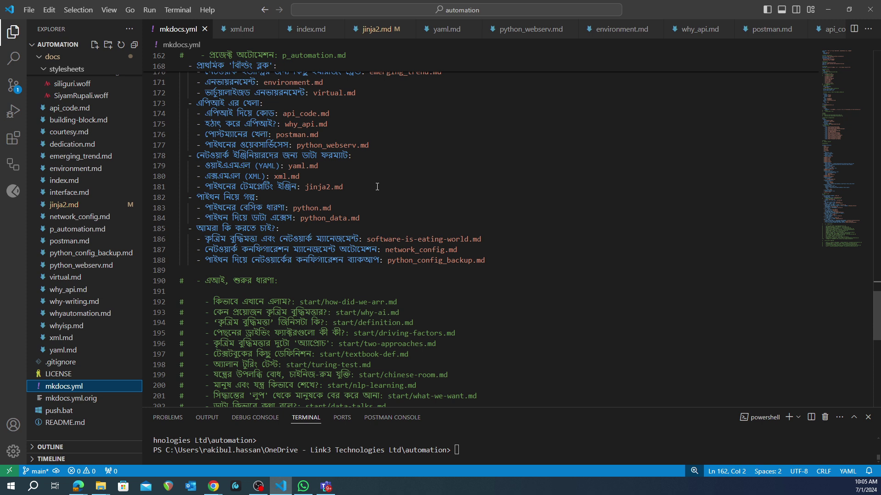
scroll(377, 187, "down", 3)
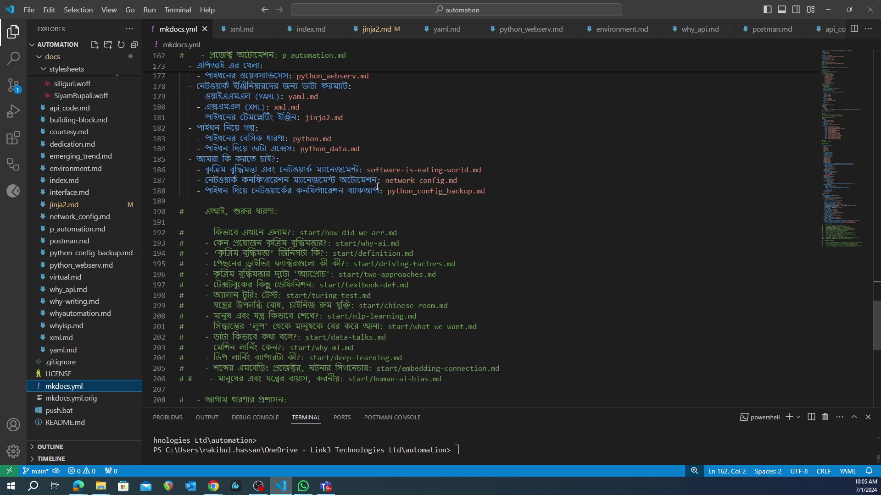
scroll(376, 186, "up", 3)
scroll(377, 186, "up", 3)
scroll(376, 186, "up", 3)
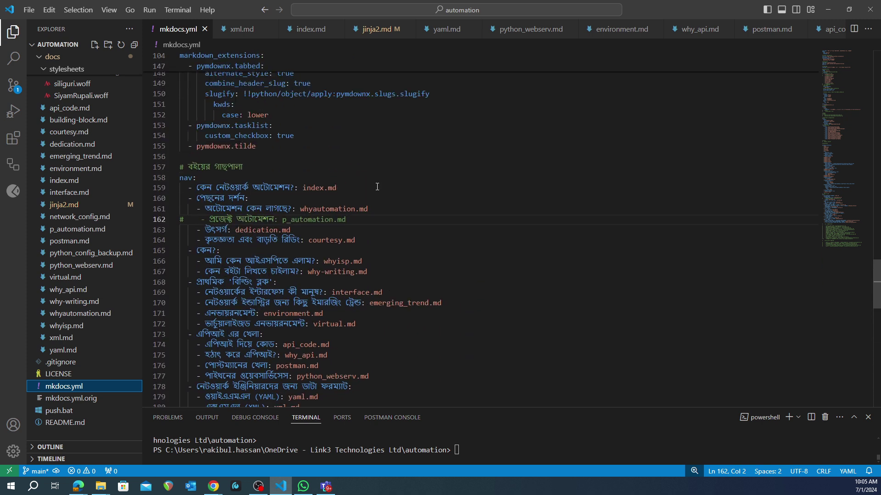
scroll(376, 186, "down", 3)
scroll(377, 186, "down", 2)
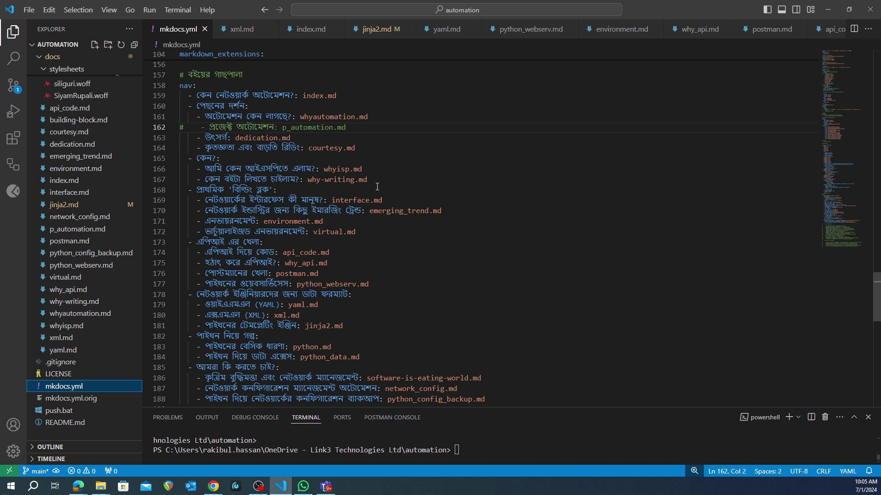